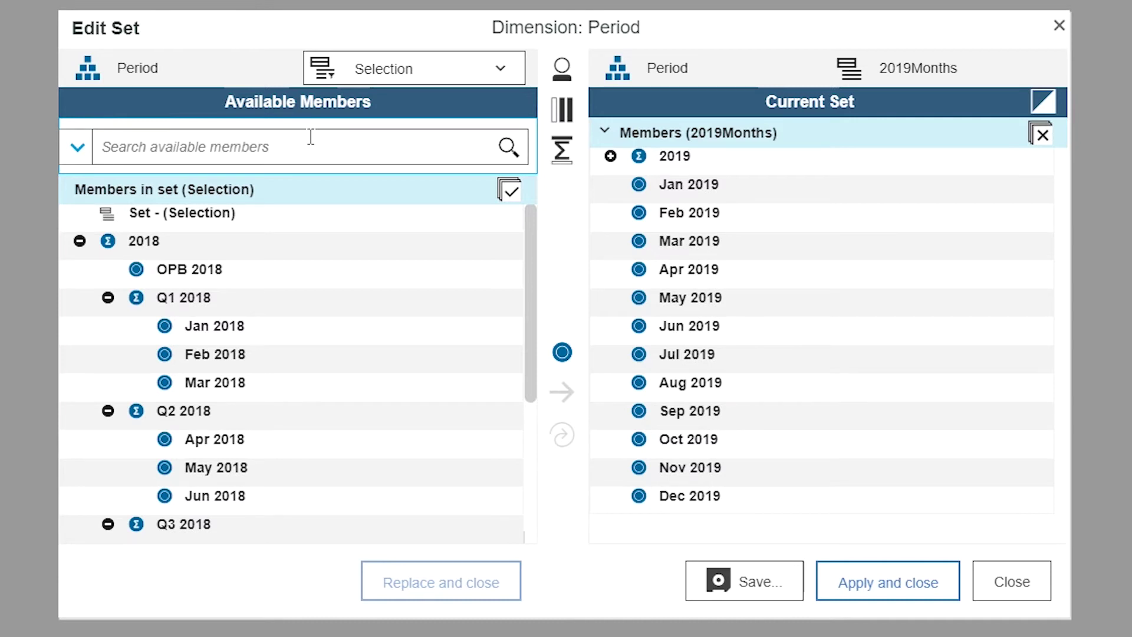
- Expand the name and keyword search filters in the Period Edit Set dialog
{"action": "left_click", "coordinate": [78, 148]}
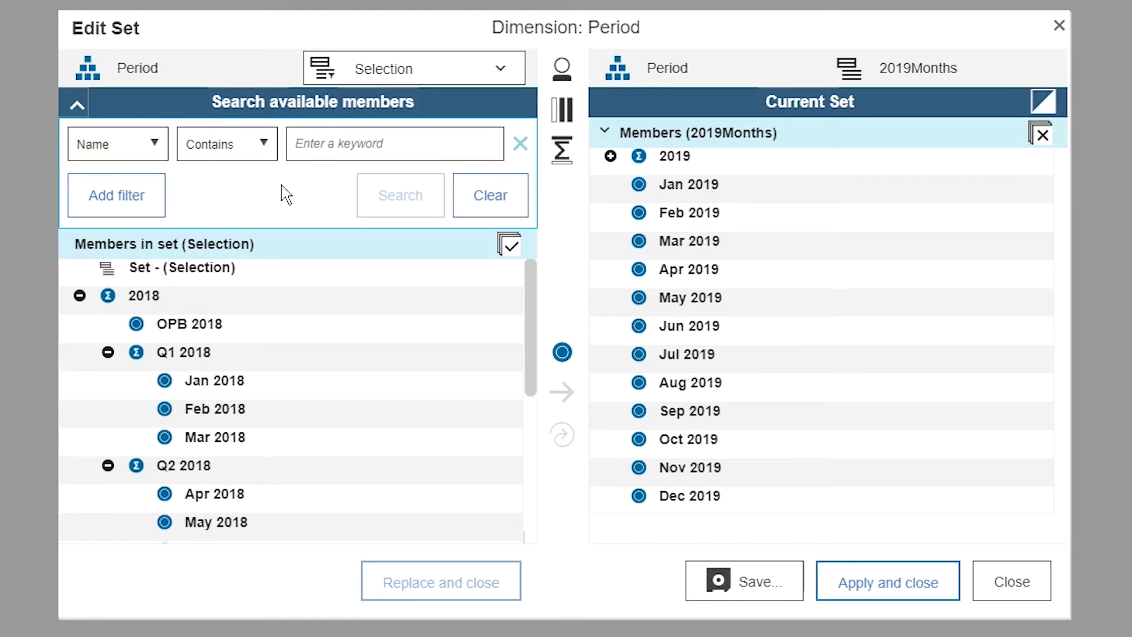
- Check the first filter's property list, then list its operators: Contains, =, <>, Starts with, Ends with
{"action": "left_click", "coordinate": [154, 143]}
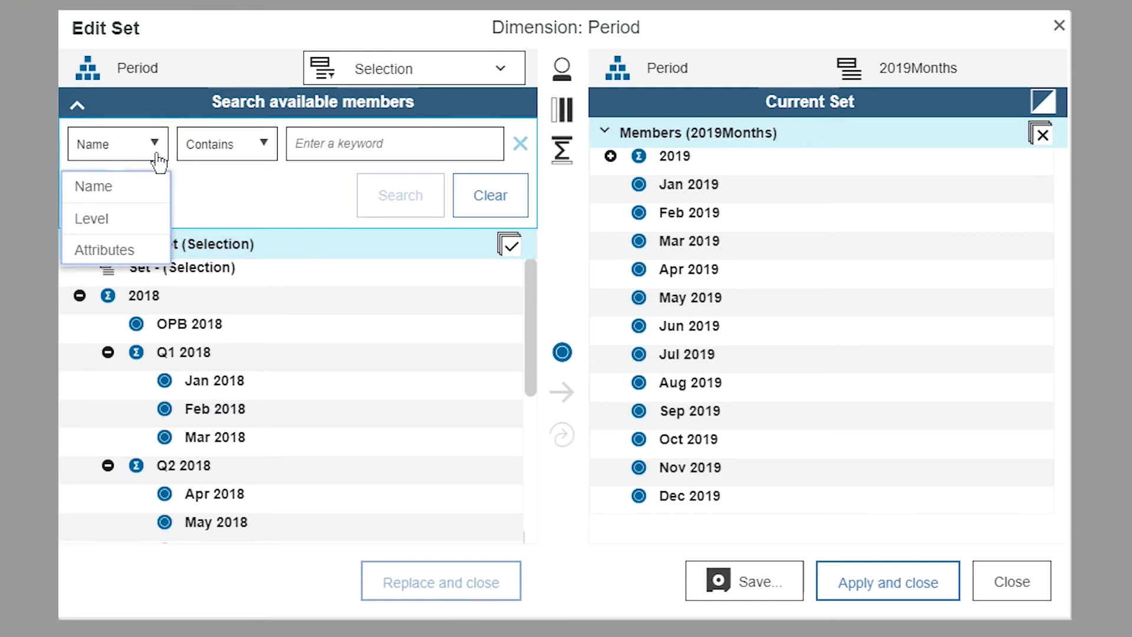
{"action": "left_click", "coordinate": [251, 210]}
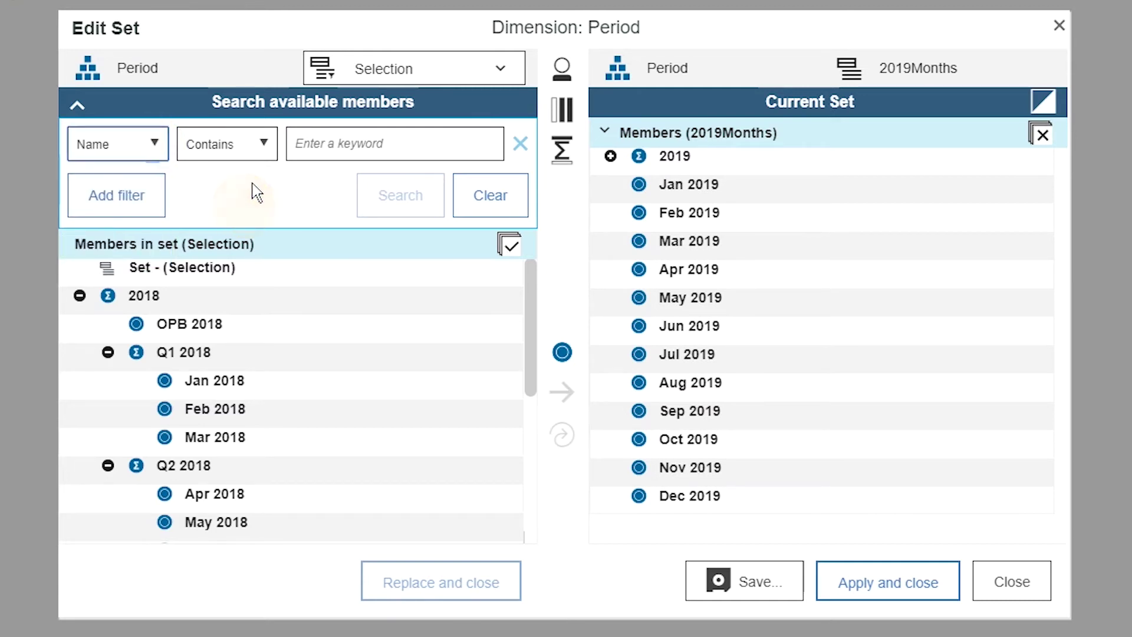
{"action": "left_click", "coordinate": [266, 144]}
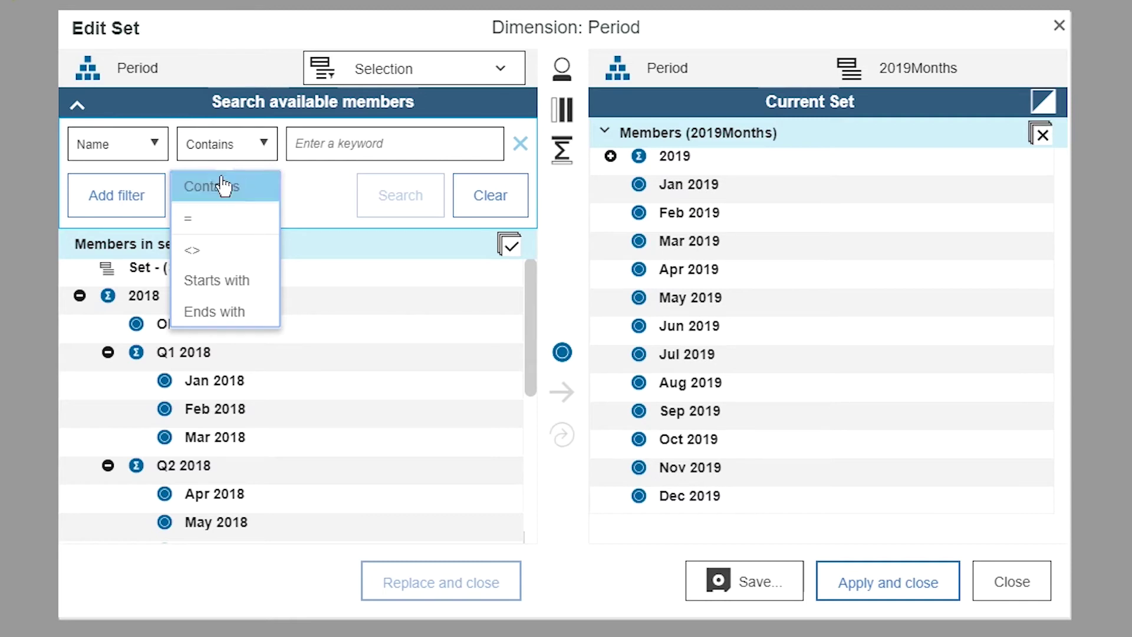
- Filter names by Starts with 'j' and search, returning Jan, Jun and Jul 2018
{"action": "left_click", "coordinate": [217, 279]}
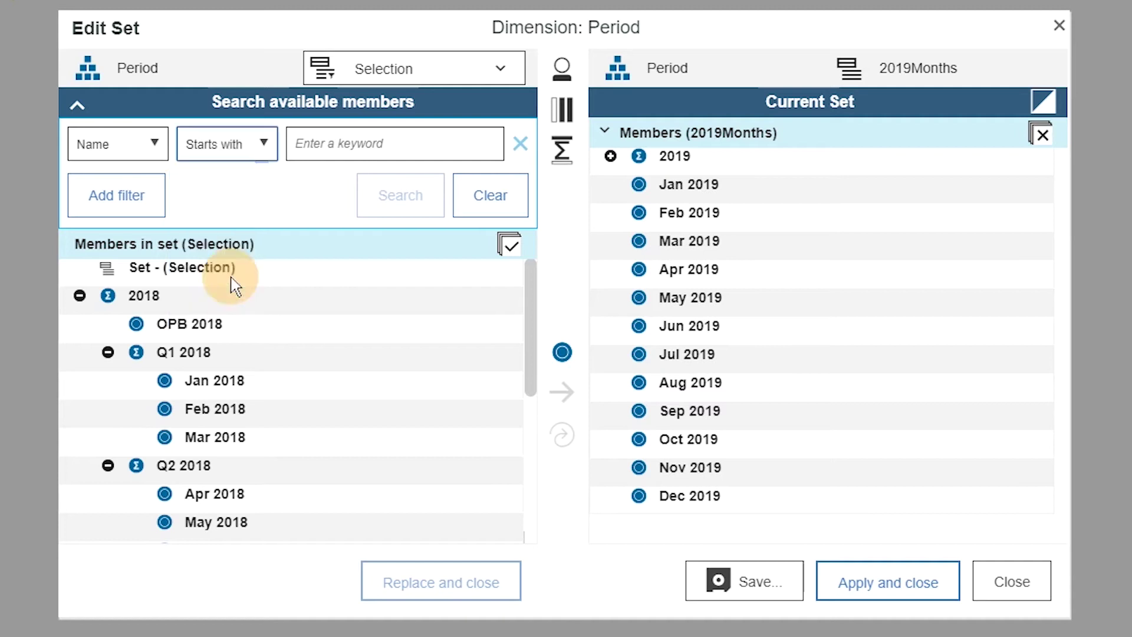
{"action": "left_click", "coordinate": [337, 144]}
{"action": "type", "text": "j"}
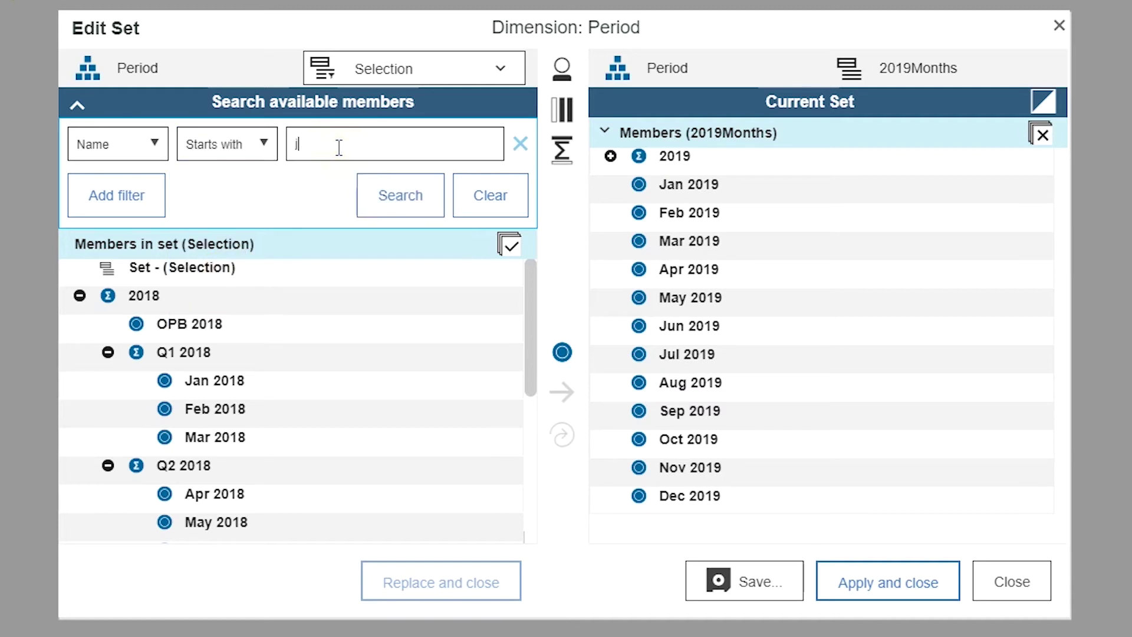
{"action": "left_click", "coordinate": [116, 195]}
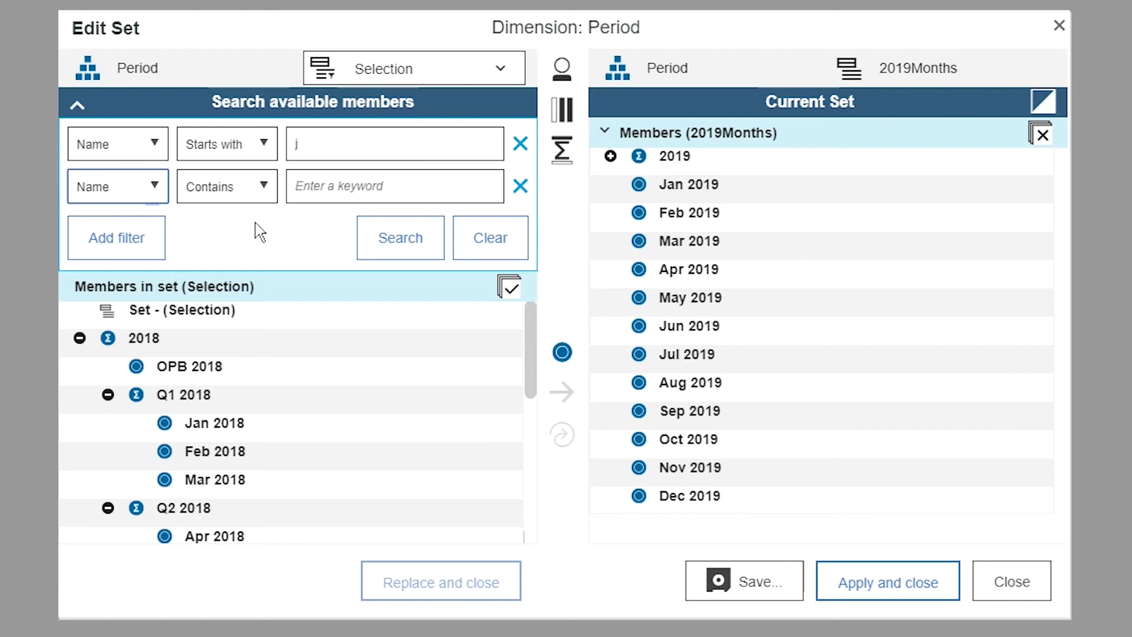
{"action": "left_click", "coordinate": [390, 251]}
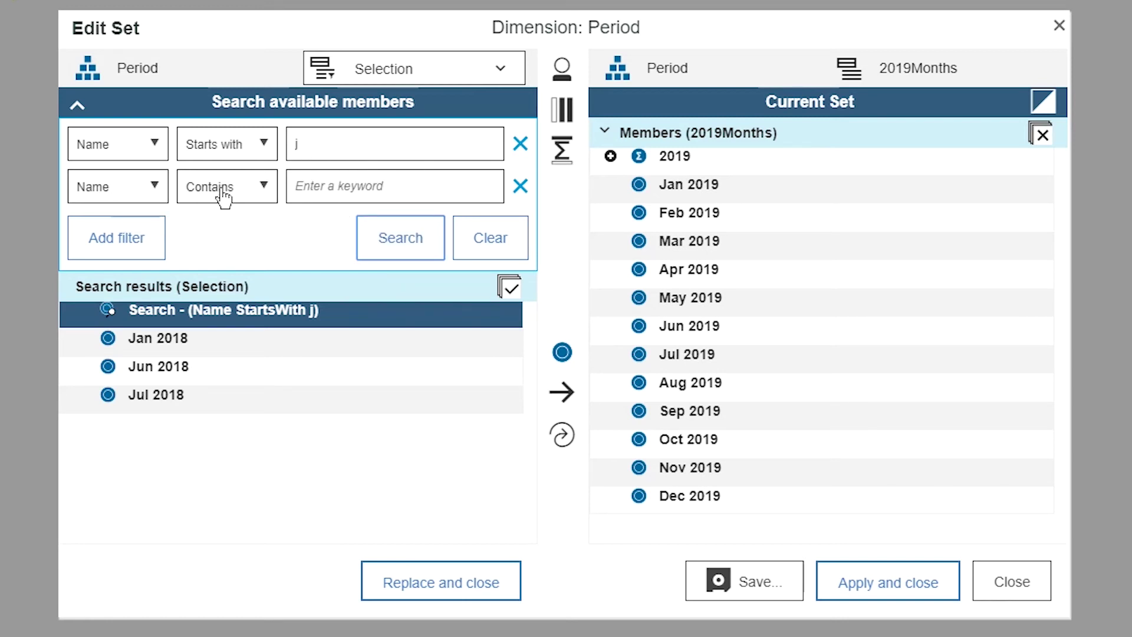
- Add a second filter, Contains 'u', and search, leaving Jun 2018 and Jul 2018
{"action": "left_click", "coordinate": [264, 186]}
{"action": "left_click", "coordinate": [225, 226]}
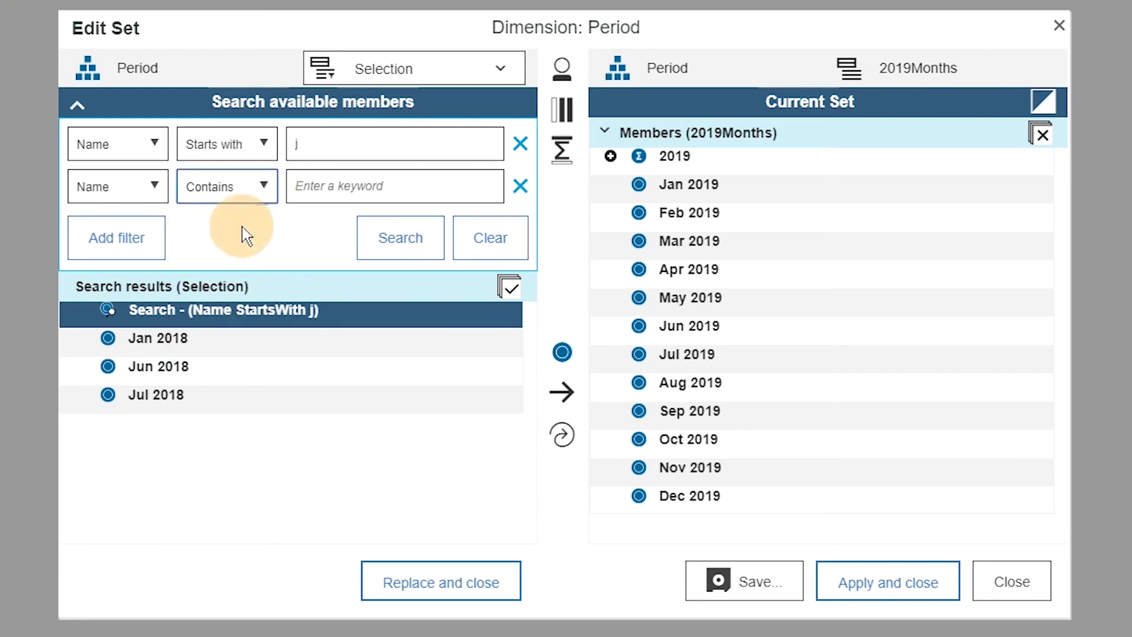
{"action": "left_click", "coordinate": [338, 185]}
{"action": "type", "text": "u"}
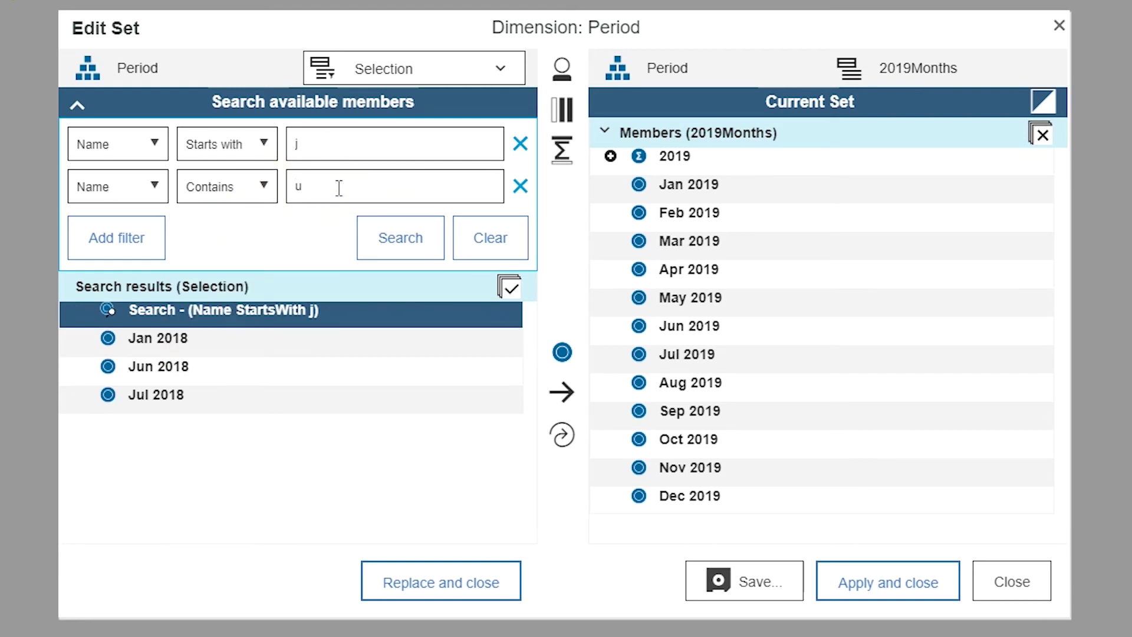
{"action": "left_click", "coordinate": [116, 237]}
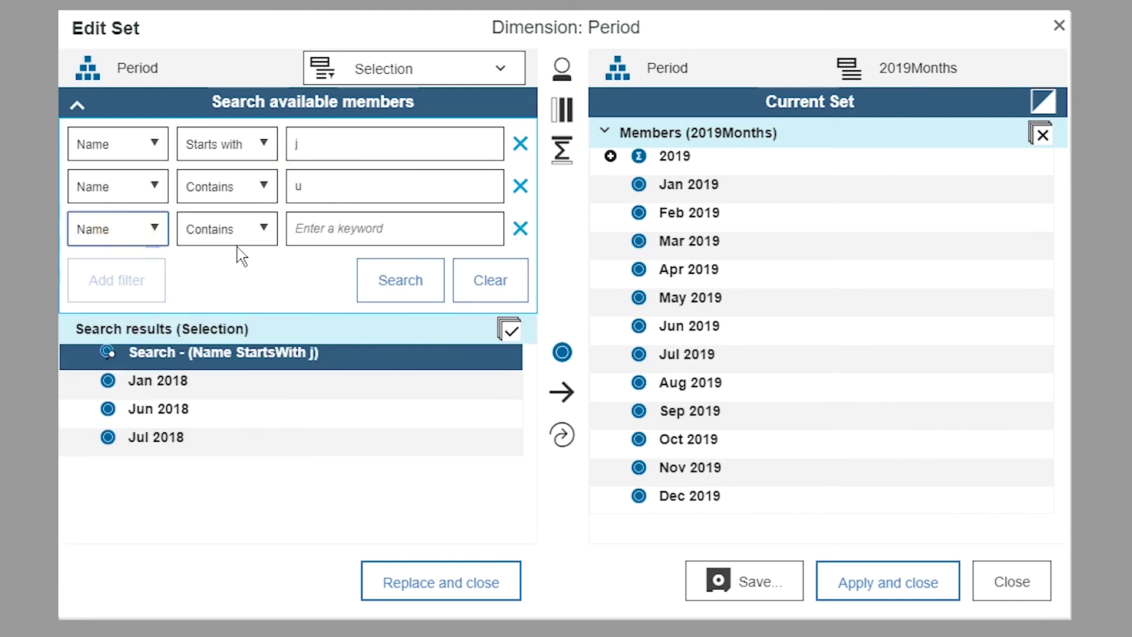
{"action": "key", "text": "Return"}
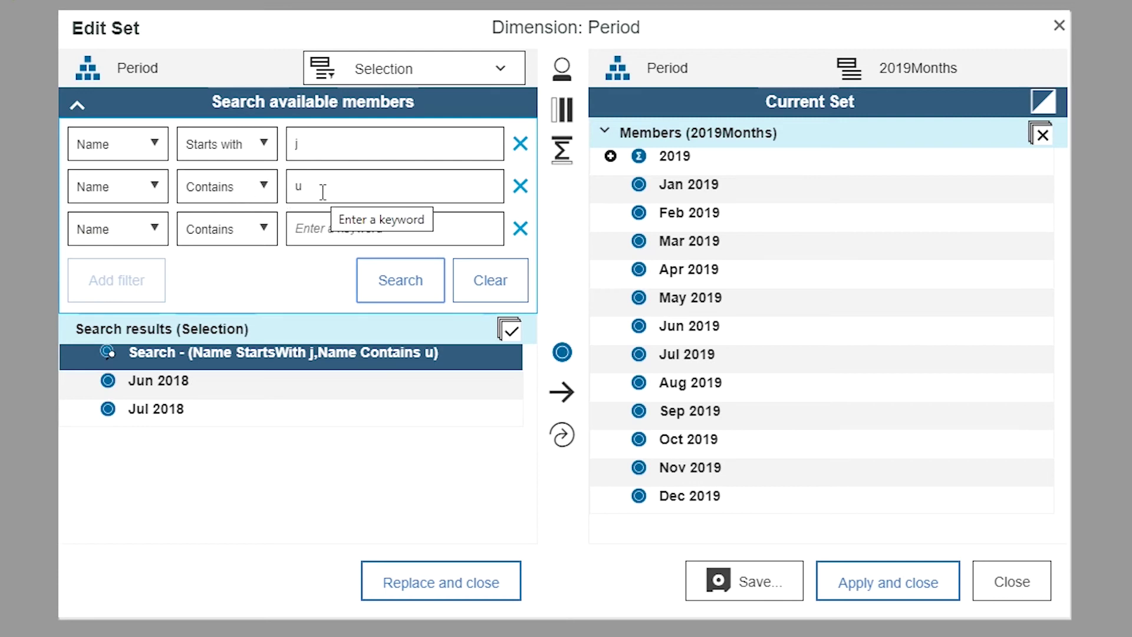
{"action": "left_click", "coordinate": [400, 280]}
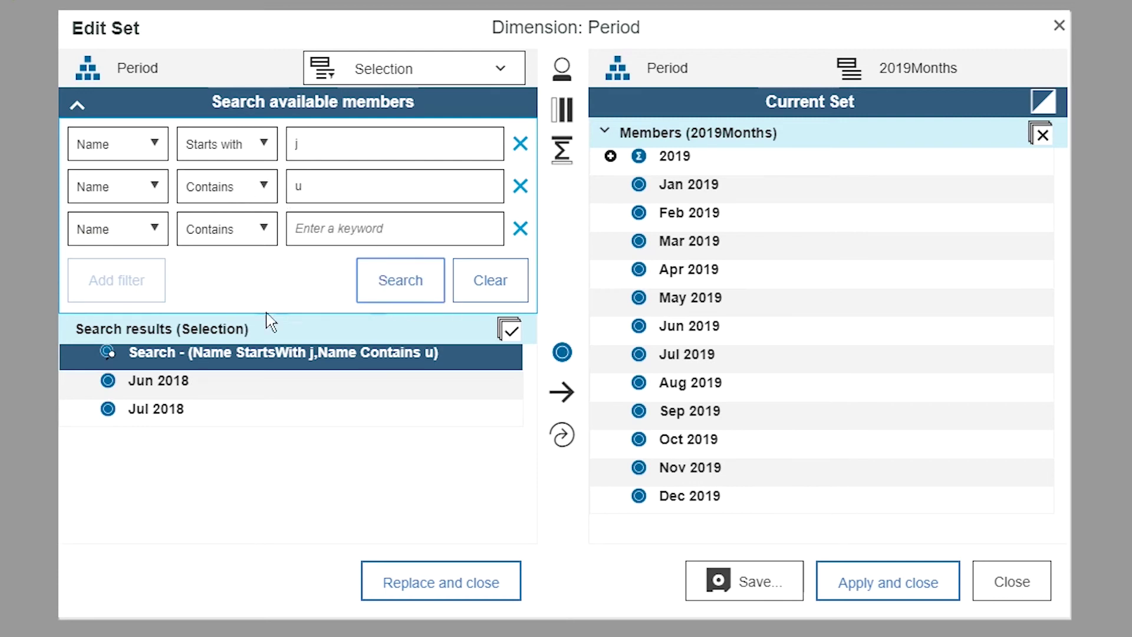